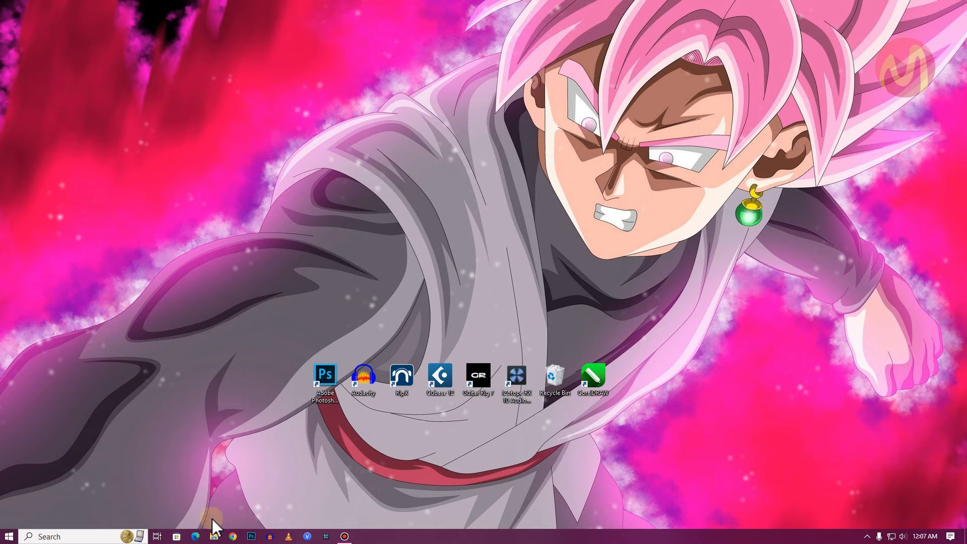
Step: Launch pcsx2-qt from the pcsx2-1-7-5397 folder inside Documents > LUT FILTER PACK#1 and dismiss the automatic update offer
left_click(215, 538)
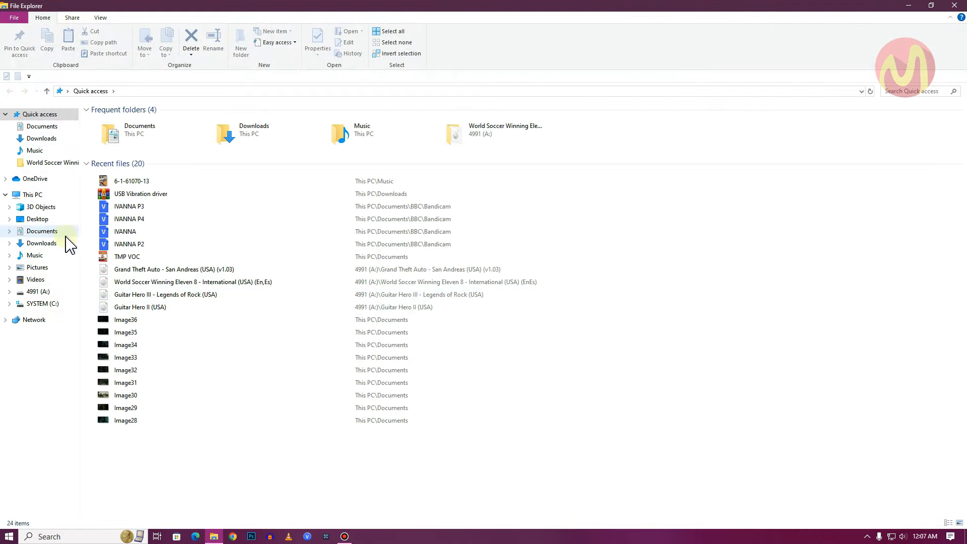
left_click(61, 233)
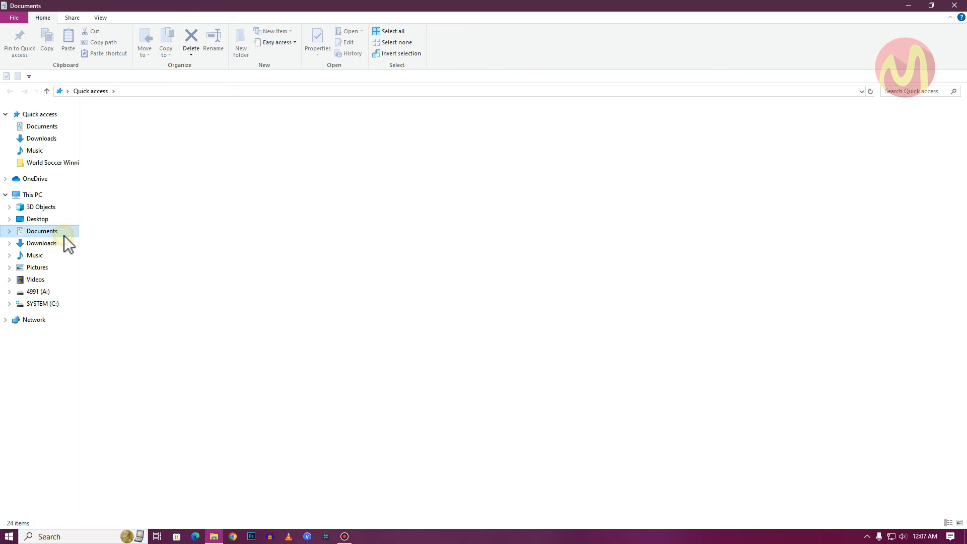
double_click(484, 136)
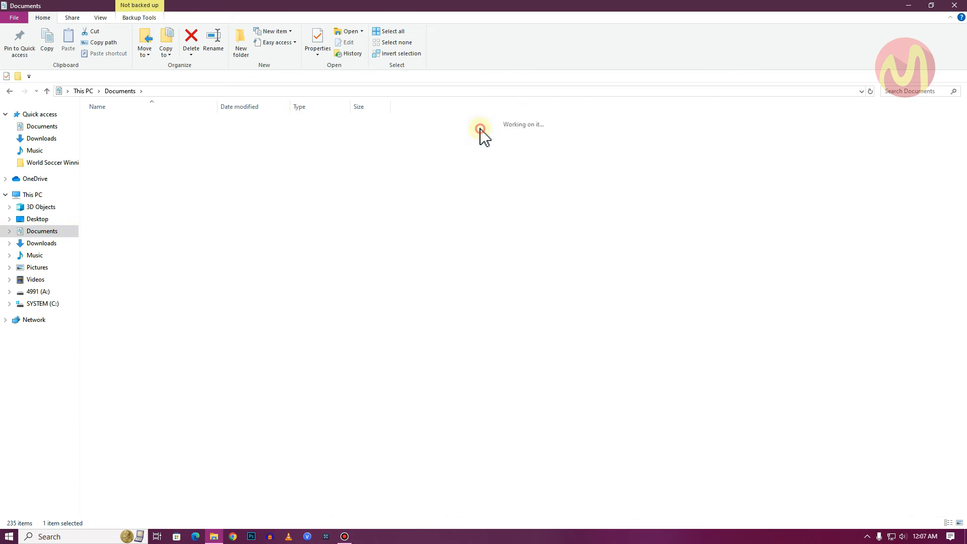
double_click(233, 121)
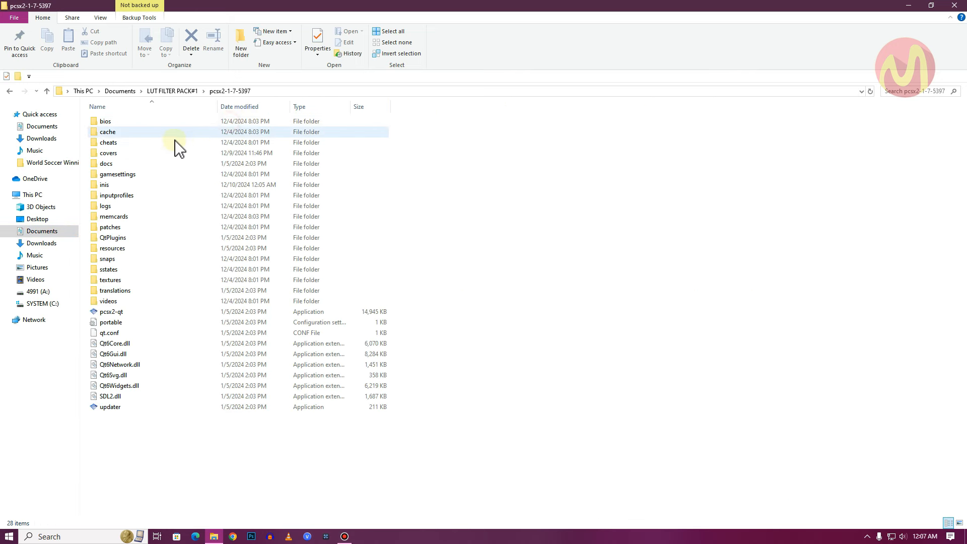
left_click(146, 314)
double_click(146, 316)
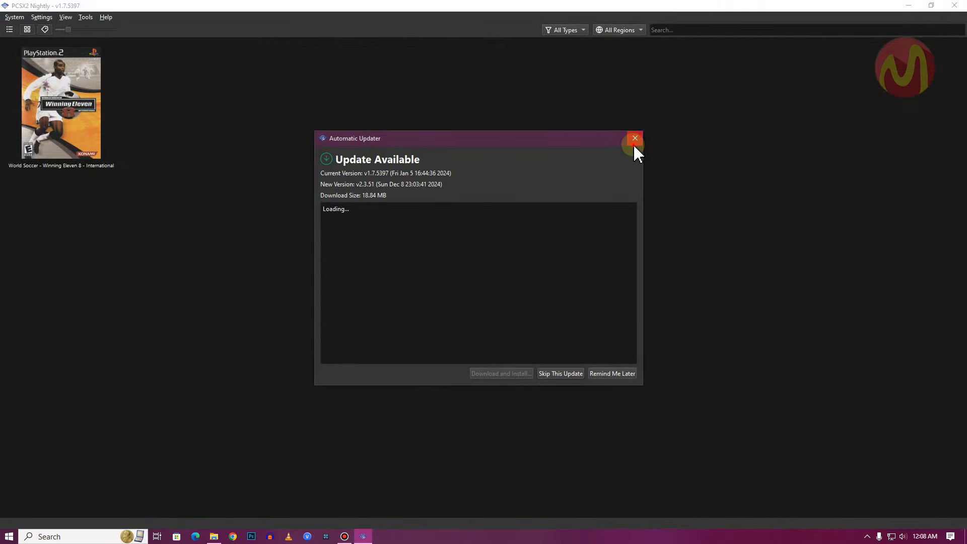
left_click(634, 145)
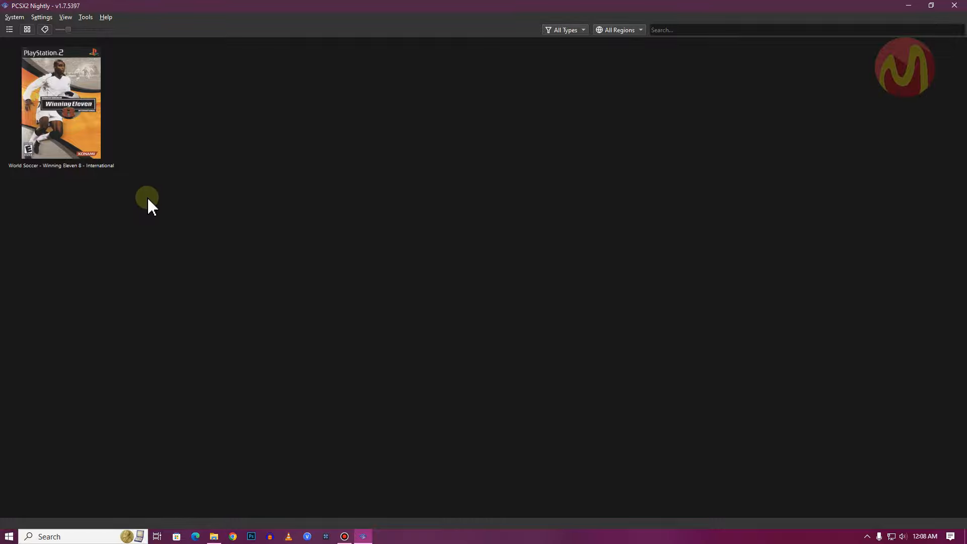
Step: Open the emulation settings and examine the EE Cycle Skipping choices and the Multithreaded VU1 option
left_click(42, 18)
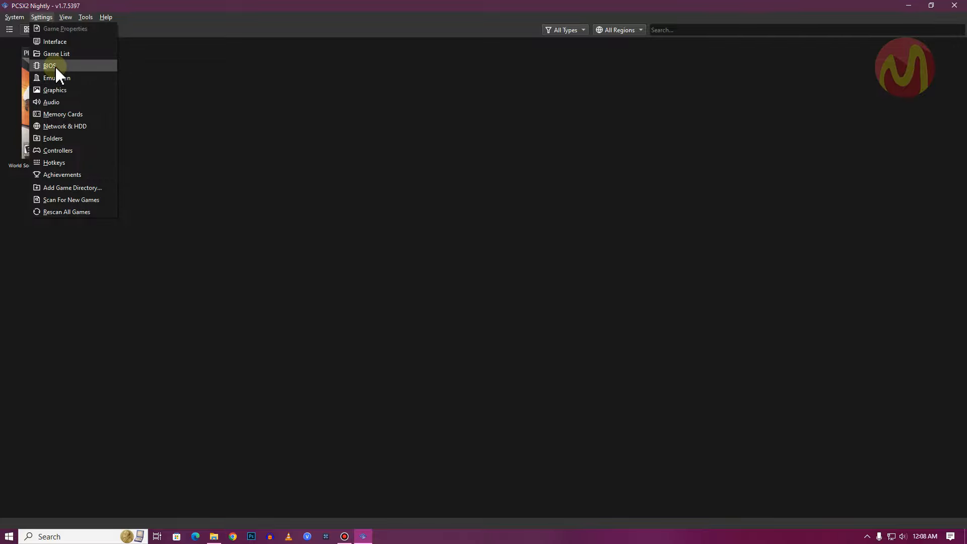
left_click(69, 80)
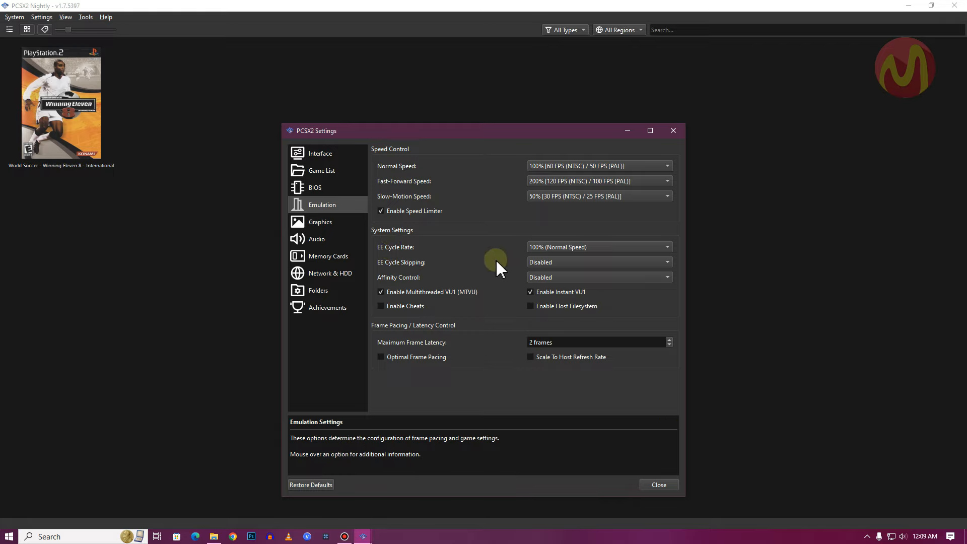
left_click(548, 261)
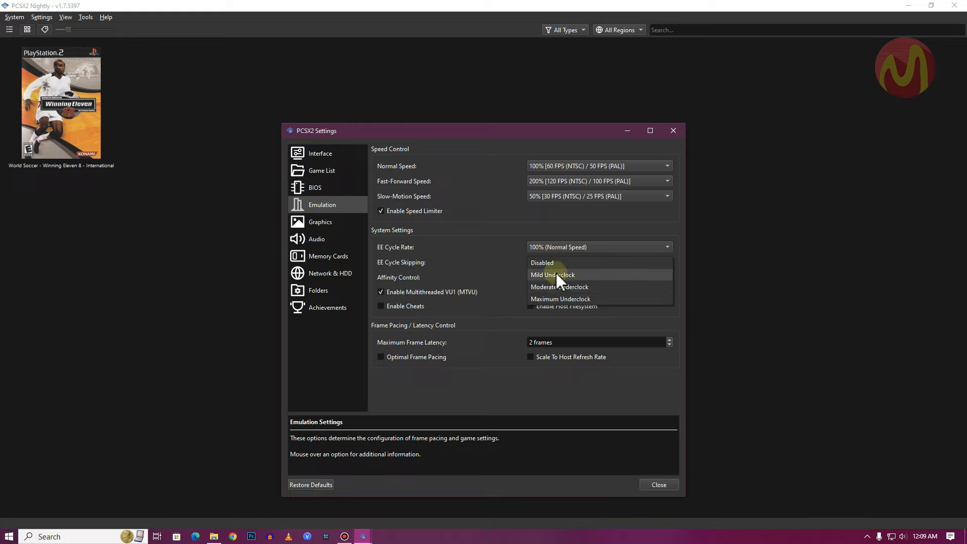
left_click(491, 267)
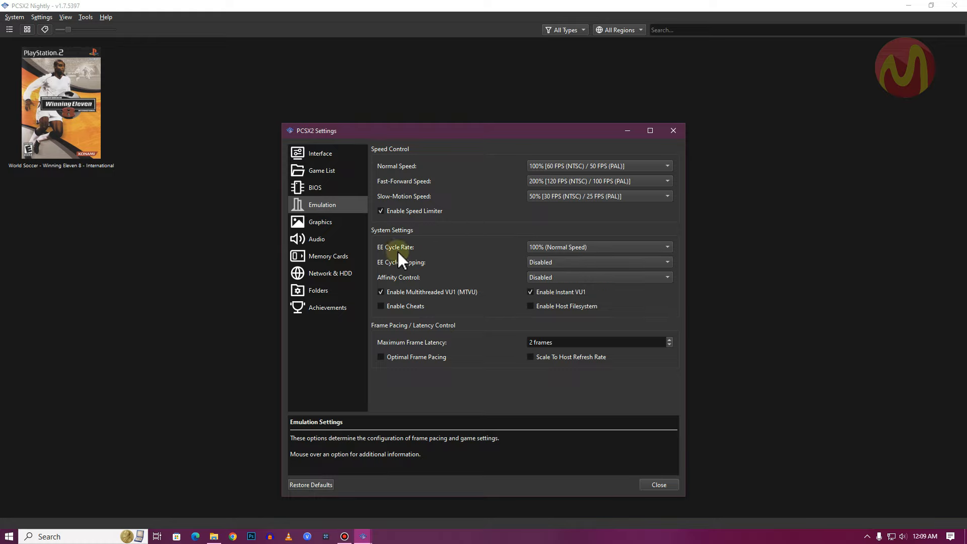
mouse_move(396, 294)
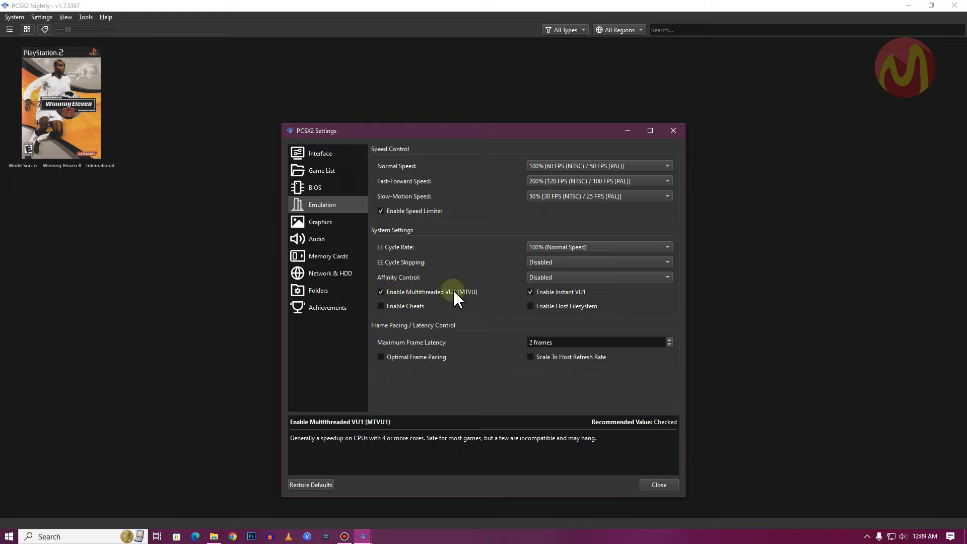
mouse_move(554, 313)
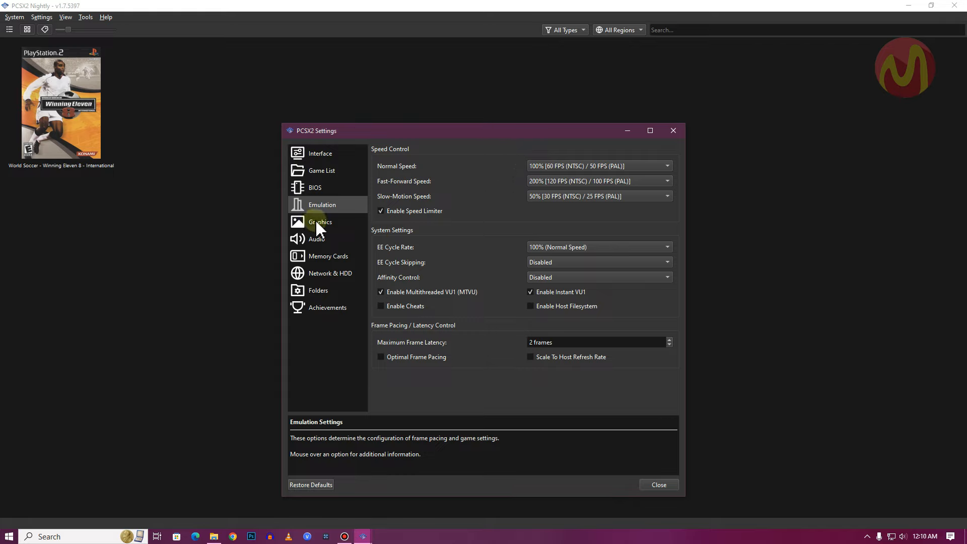
Step: In the graphics settings, set the renderer to Direct3D 12 and the adapter to NVIDIA GeForce GTX 960
left_click(320, 225)
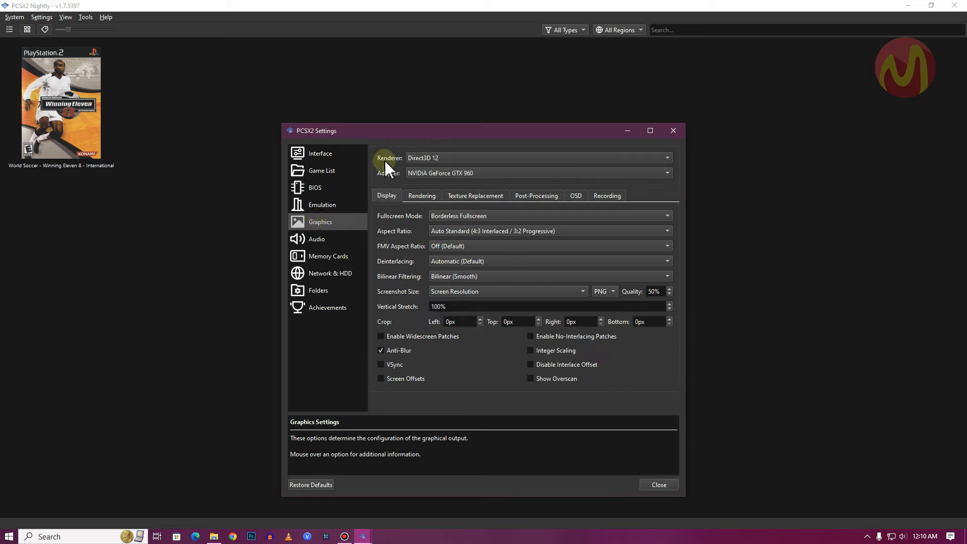
left_click(434, 159)
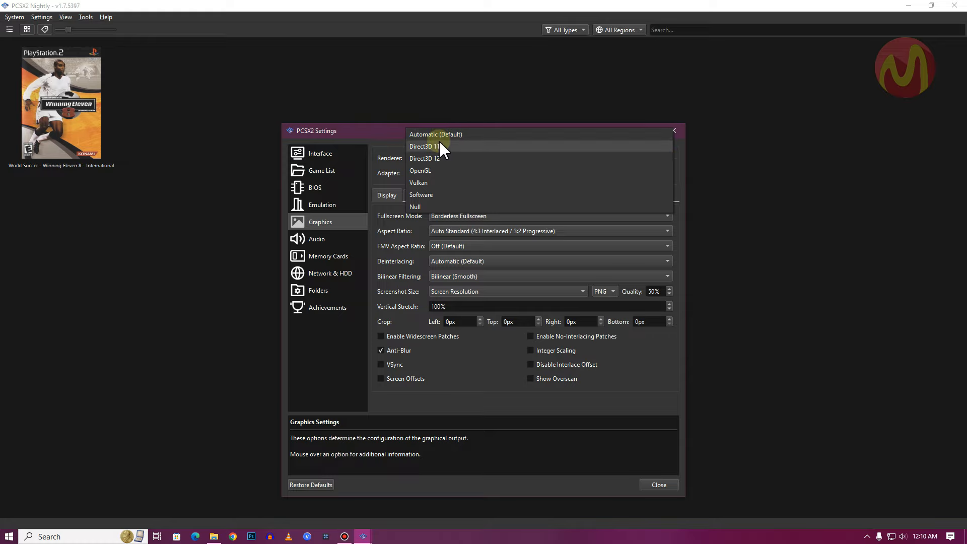
left_click(393, 137)
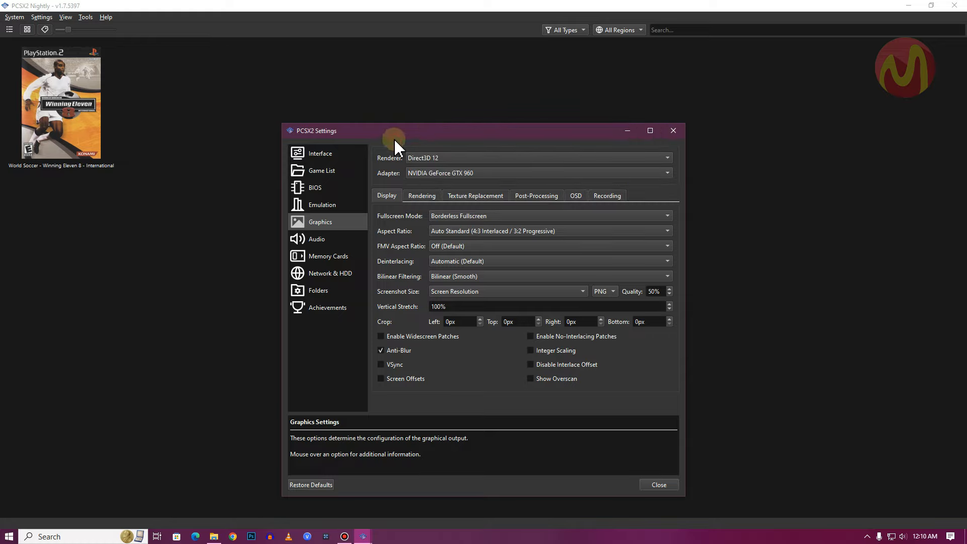
left_click(423, 153)
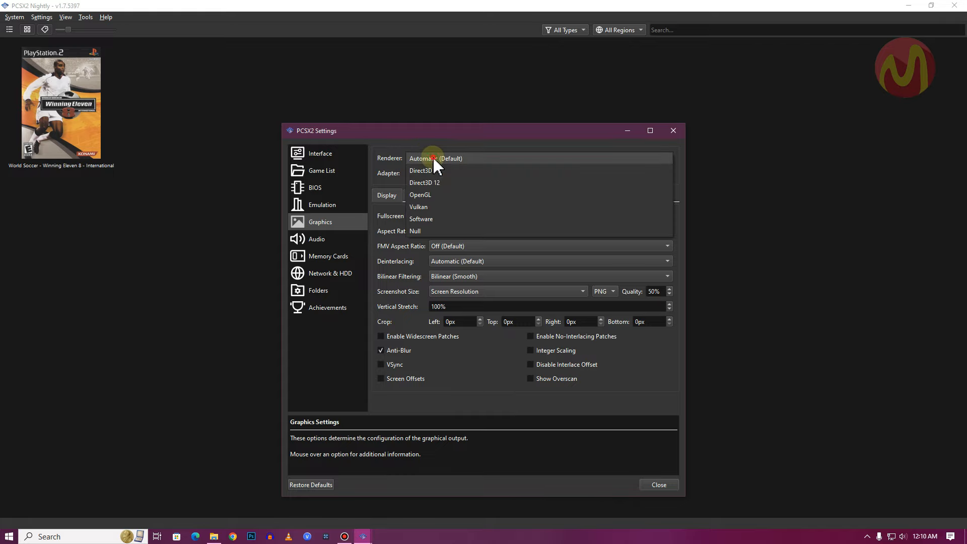
left_click(431, 186)
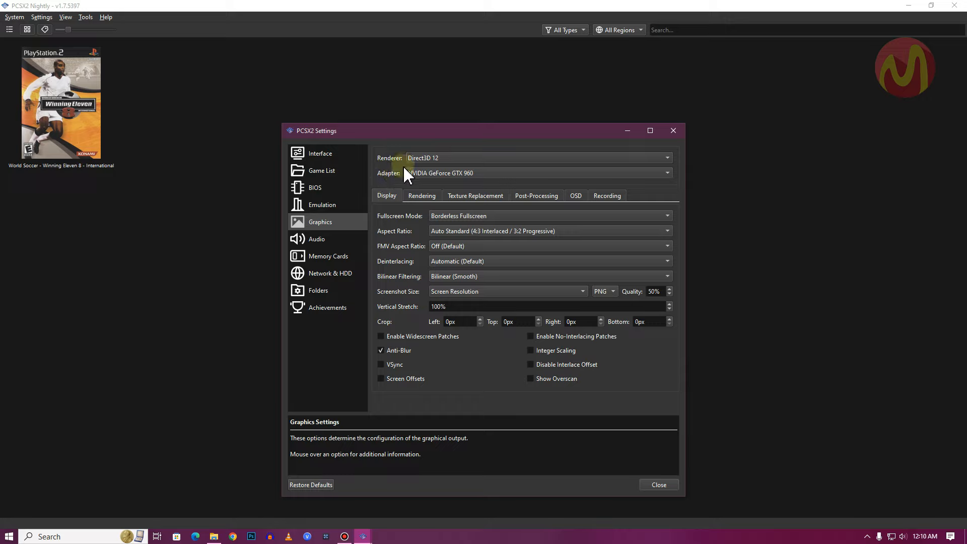
left_click(433, 173)
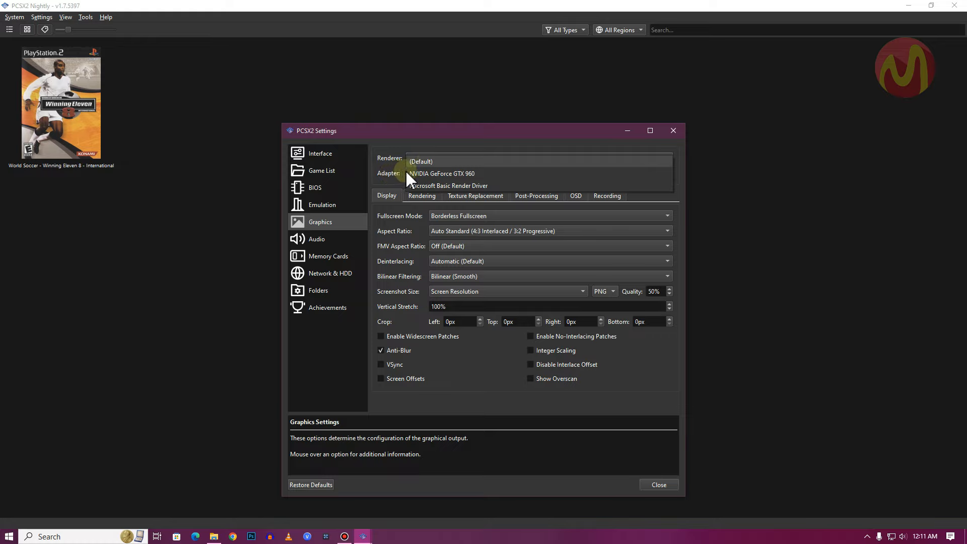
left_click(426, 174)
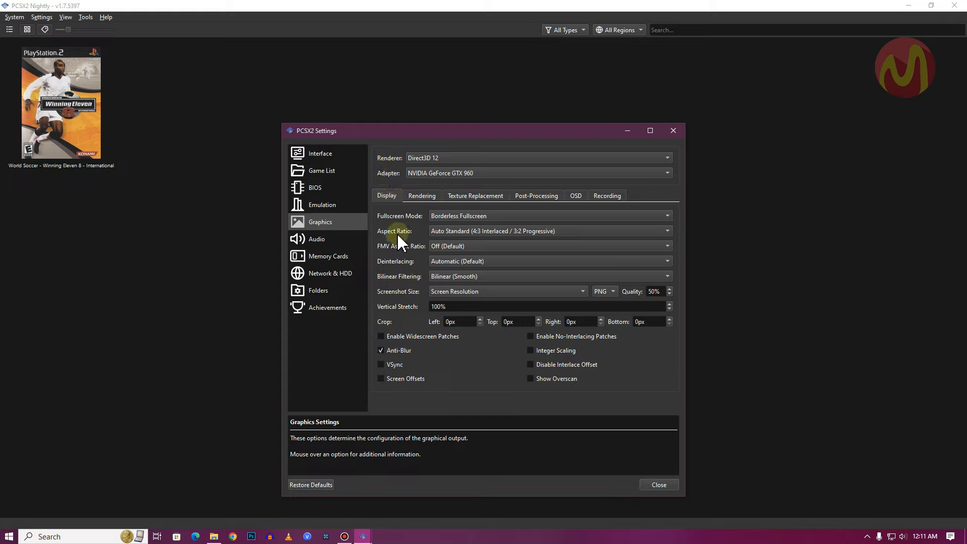
Step: Examine the available aspect ratios in the display settings and the internal resolution choices in the rendering settings
left_click(440, 231)
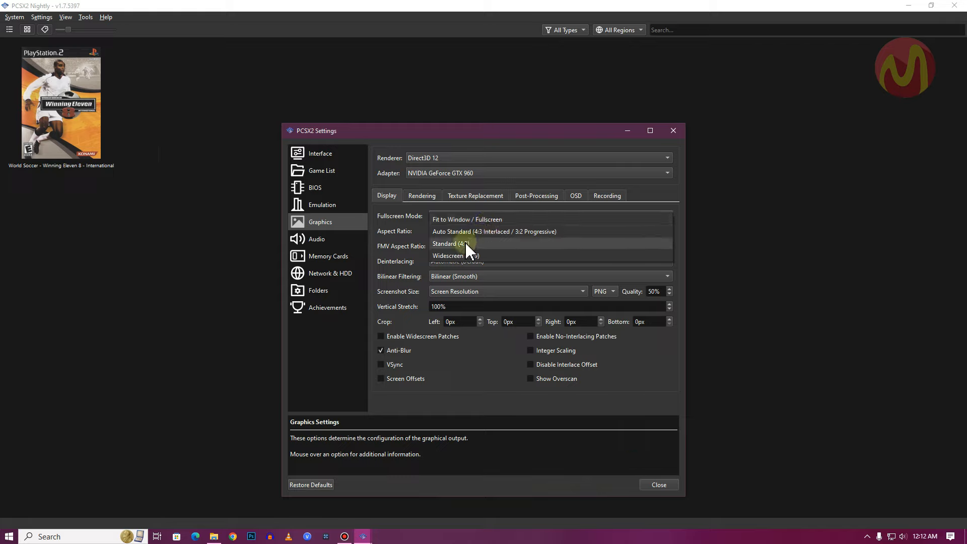
left_click(418, 246)
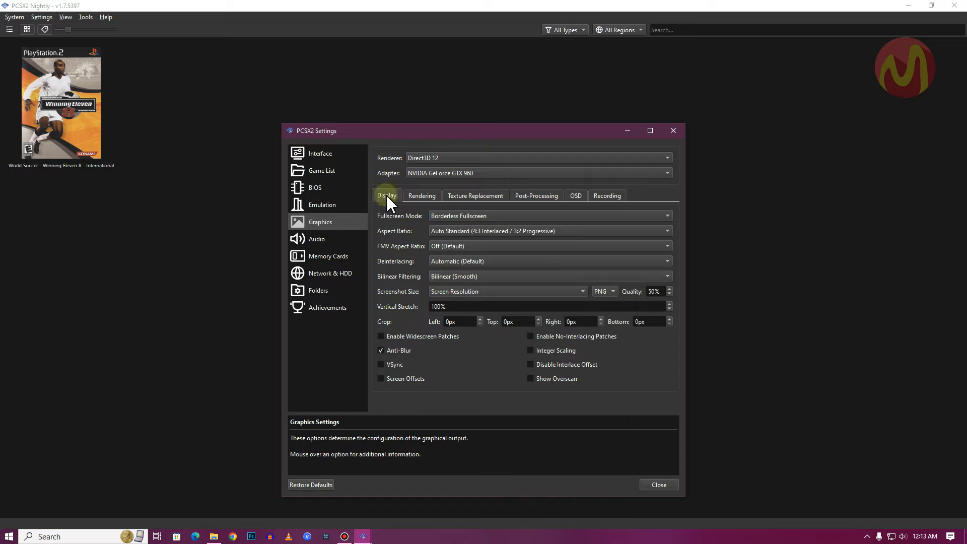
left_click(428, 195)
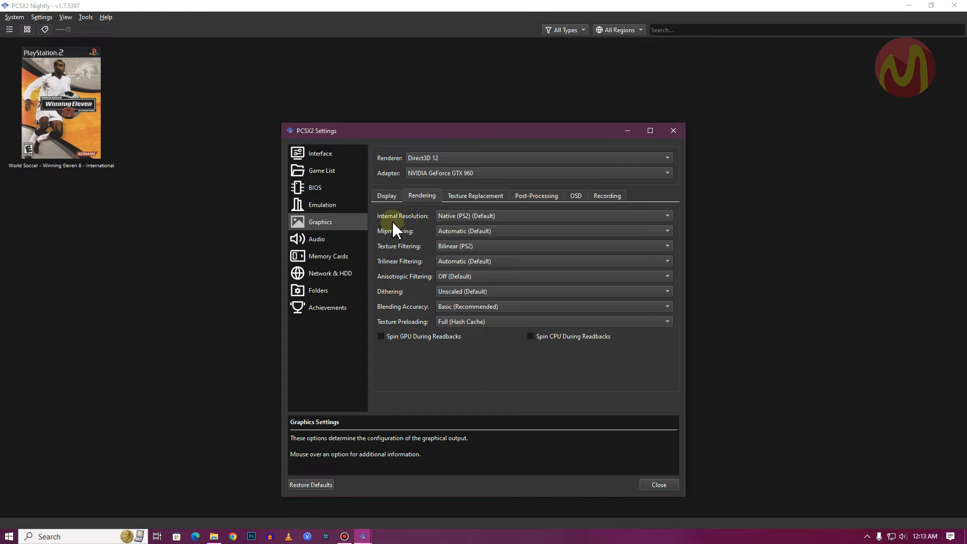
left_click(467, 217)
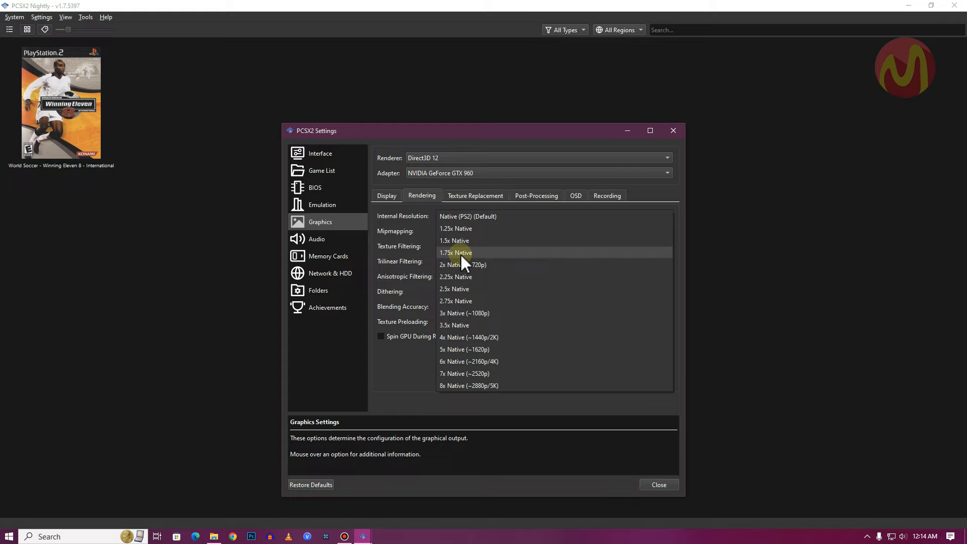
left_click(412, 349)
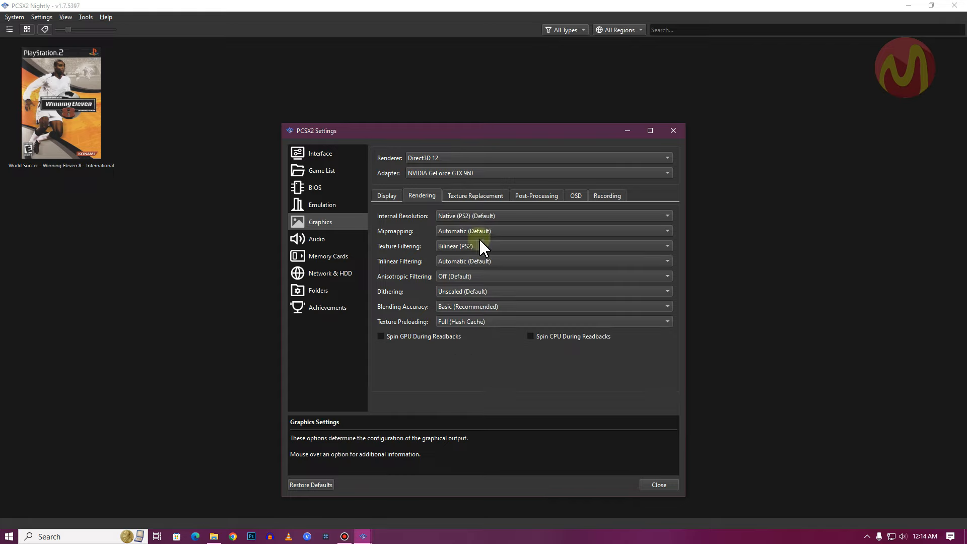
mouse_move(485, 294)
Step: Return to the emulation settings and review the underclock choices for EE Cycle Skipping
left_click(324, 208)
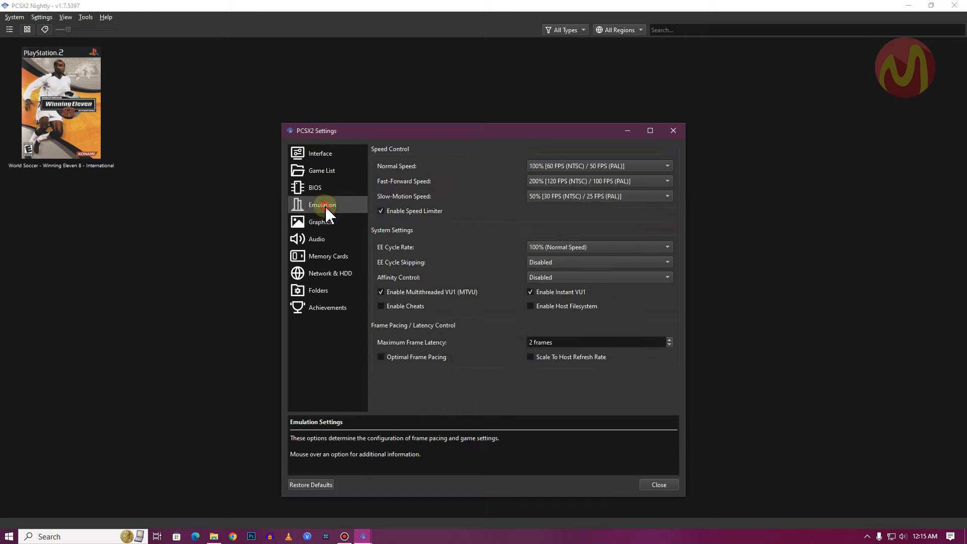
left_click(328, 221)
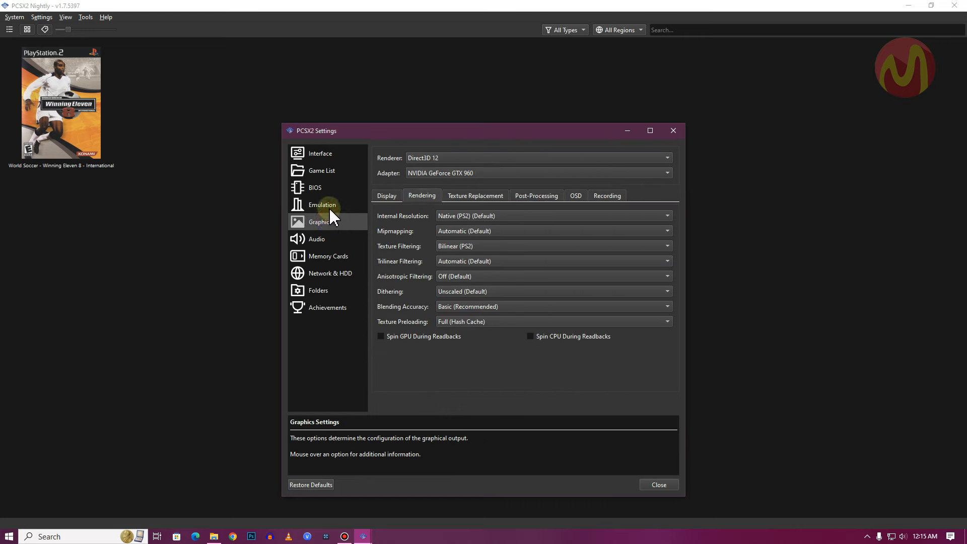
left_click(331, 210)
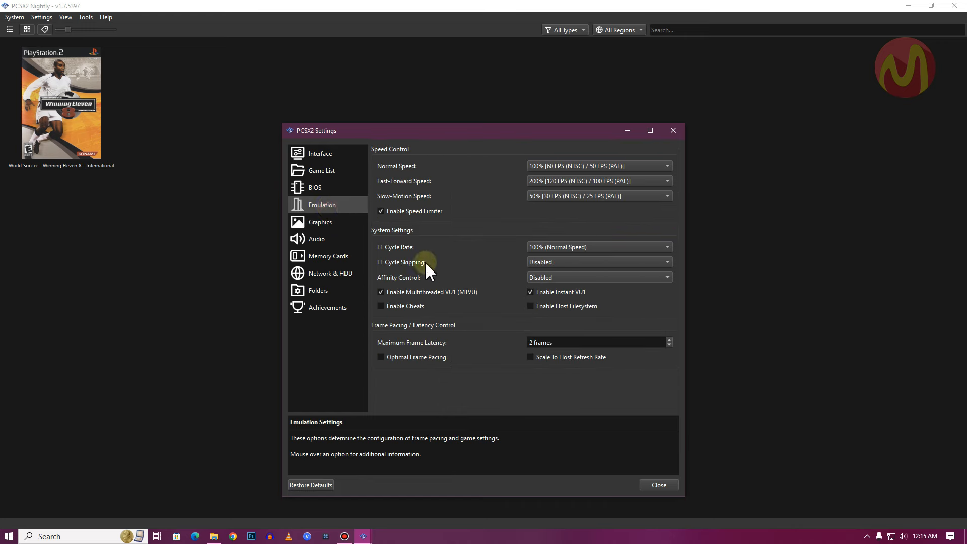
mouse_move(534, 272)
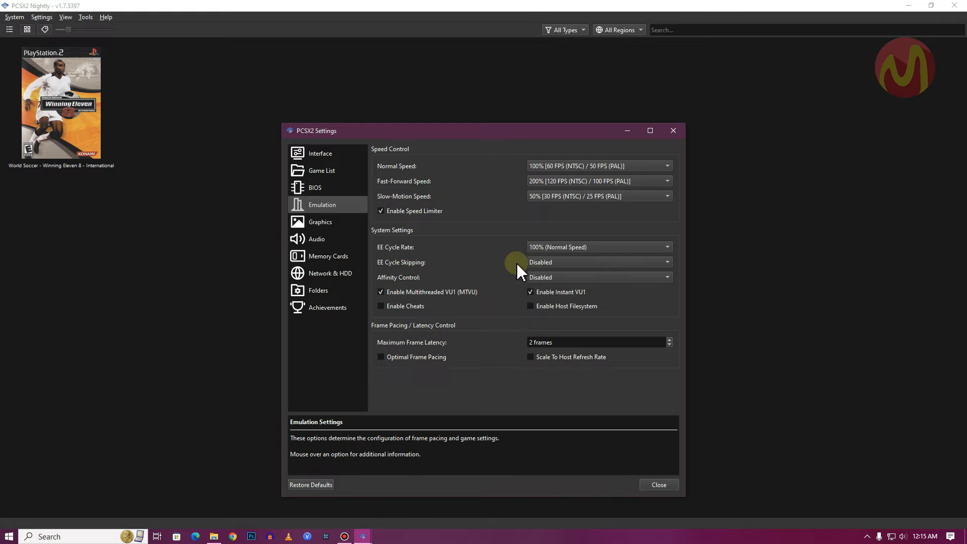
left_click(538, 264)
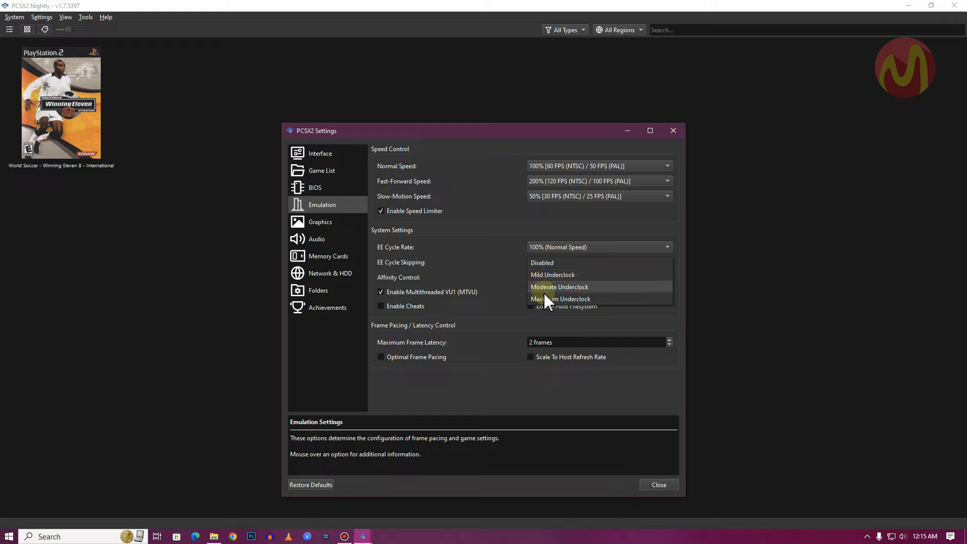
left_click(488, 270)
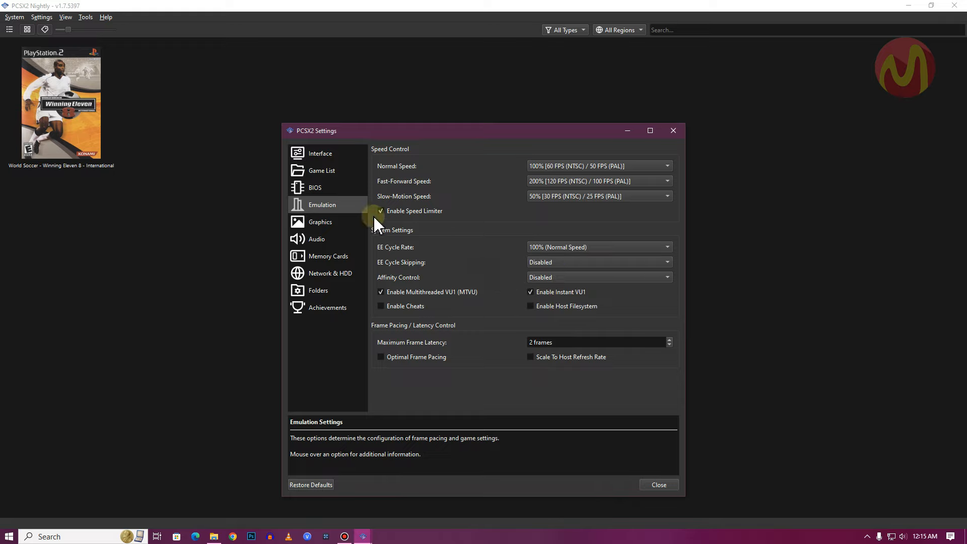
Step: Review the graphics display settings once more, and check the list of internal resolution multipliers for rendering
left_click(328, 223)
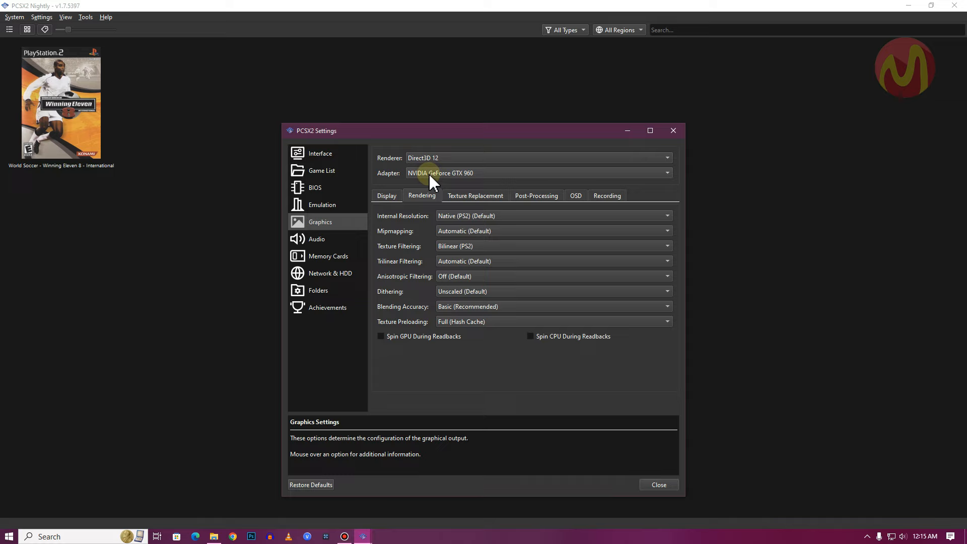
left_click(387, 196)
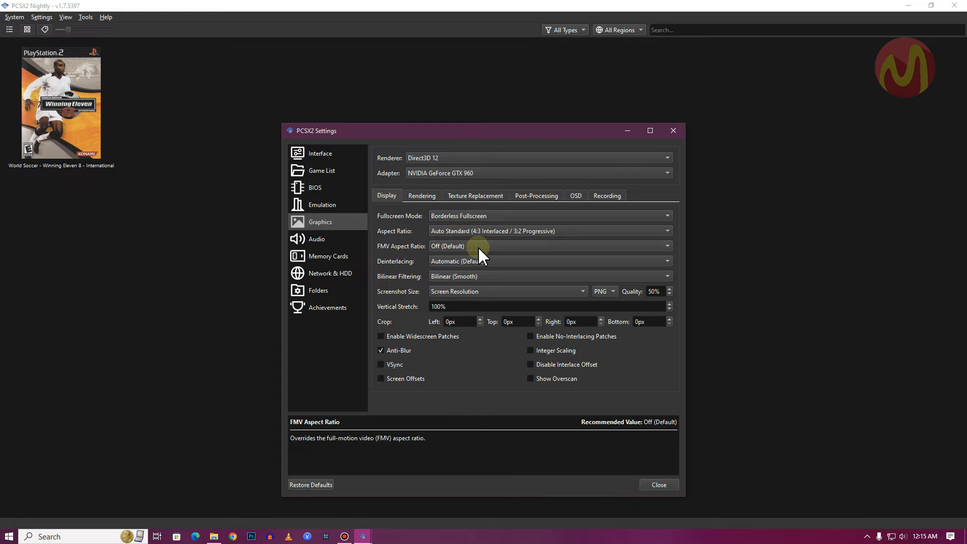
left_click(420, 200)
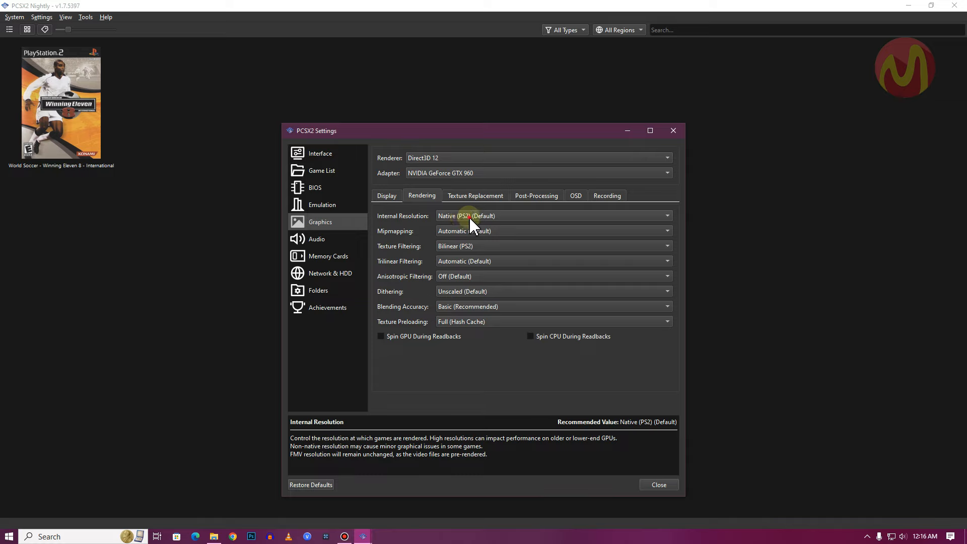
left_click(473, 217)
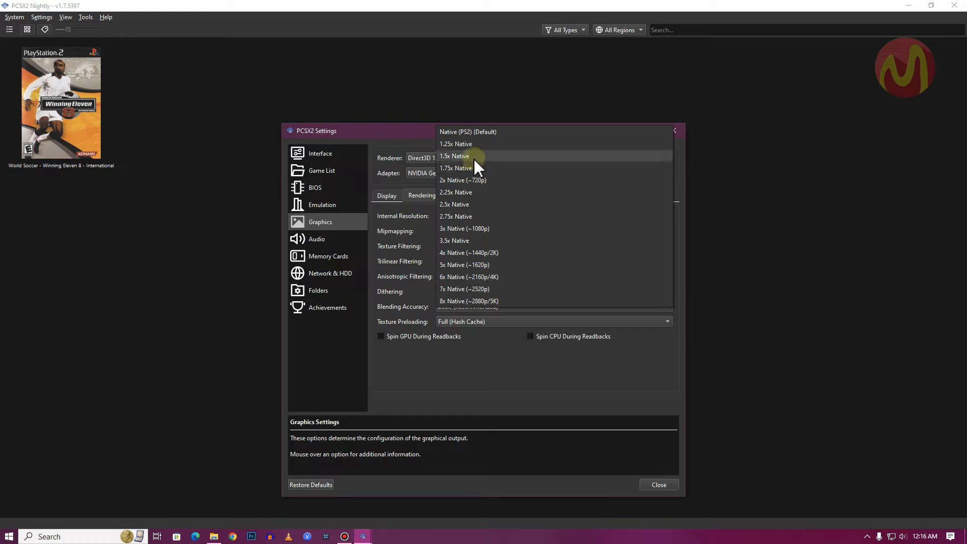
left_click(403, 130)
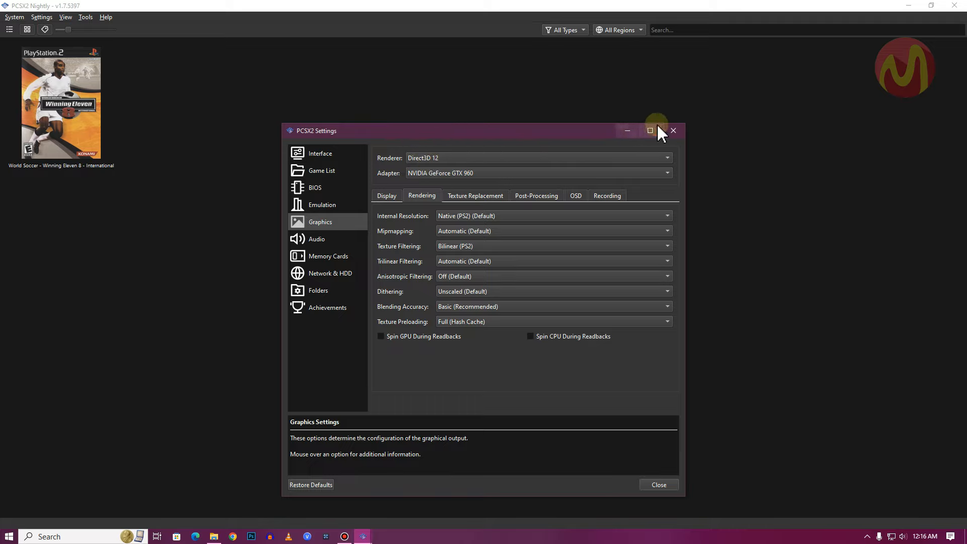
Step: Close the settings dialog, exit the emulator and close the file browser window
left_click(673, 131)
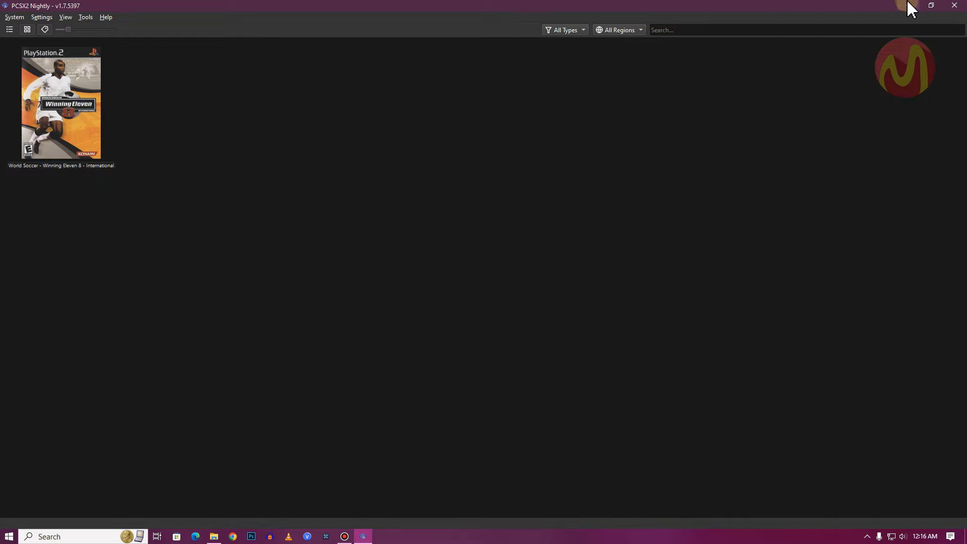
left_click(957, 8)
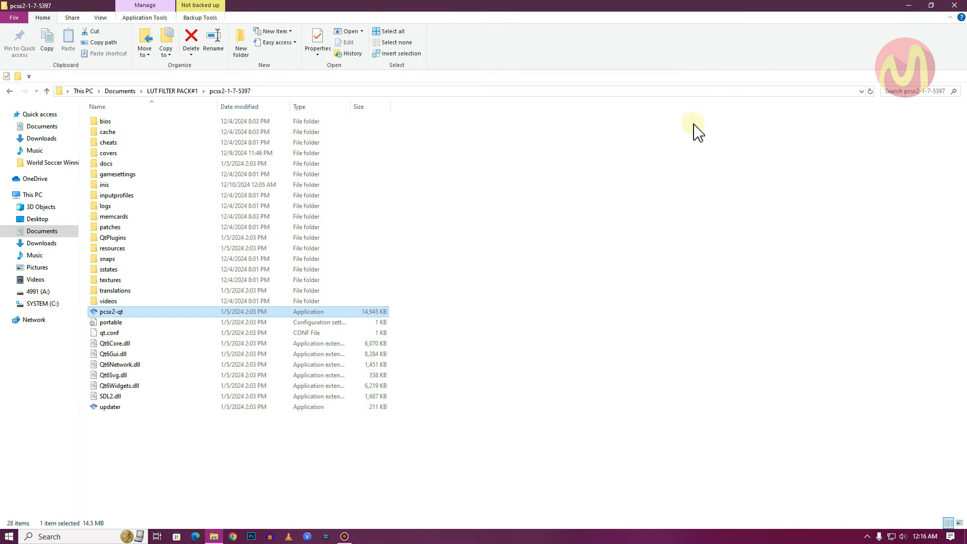
left_click(955, 7)
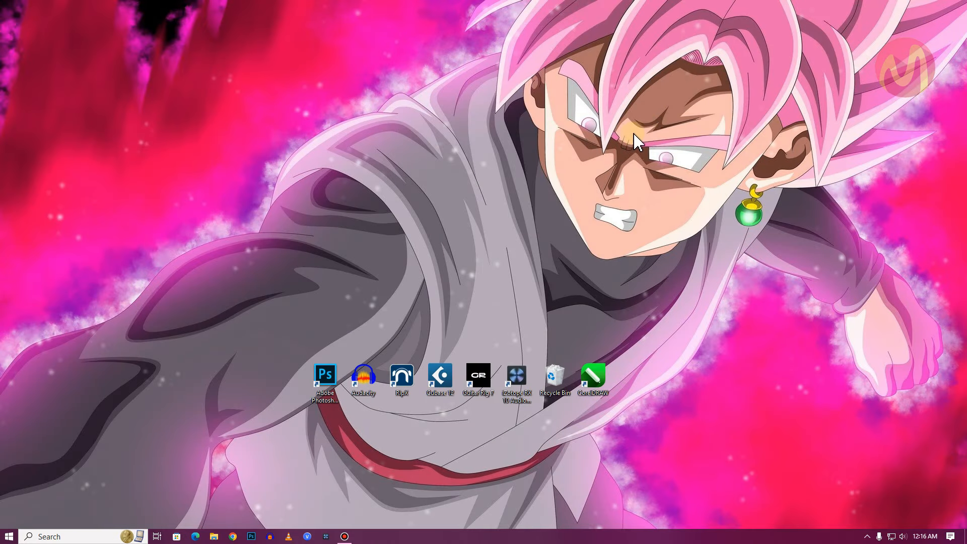